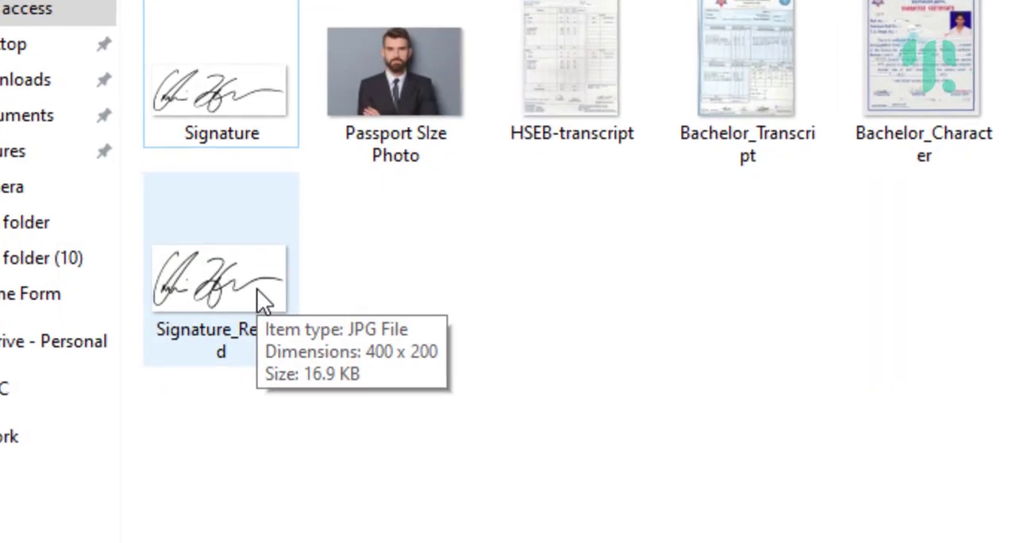
# Step: Show the Online Form folder's files in the Details layout and sort them by size, largest first
pyautogui.click(93, 16)
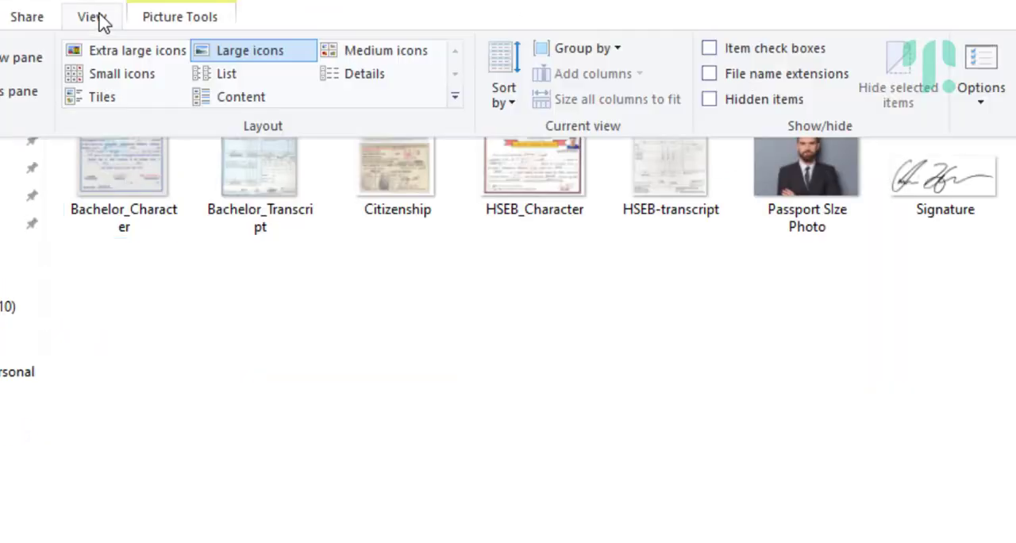
pyautogui.click(366, 73)
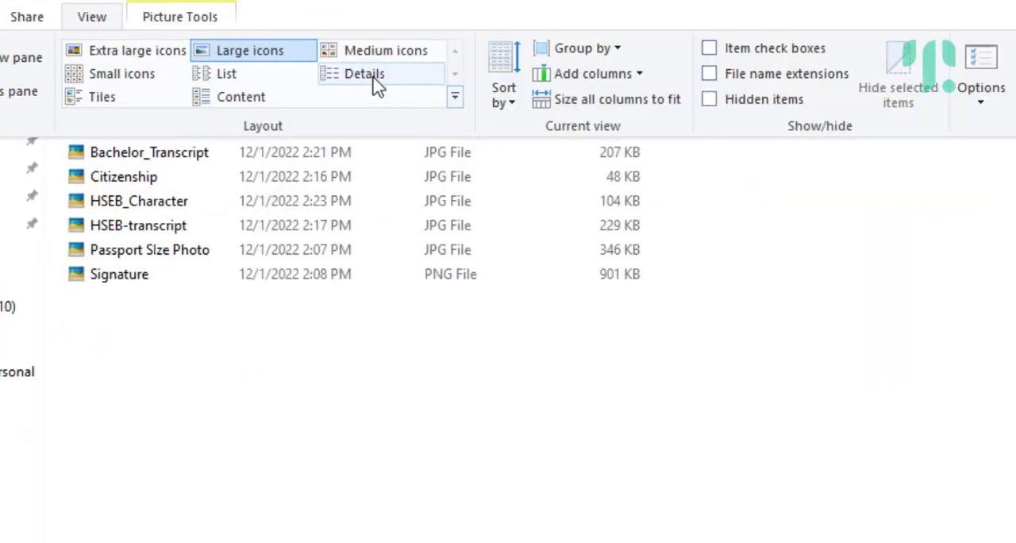
pyautogui.click(690, 380)
pyautogui.click(616, 102)
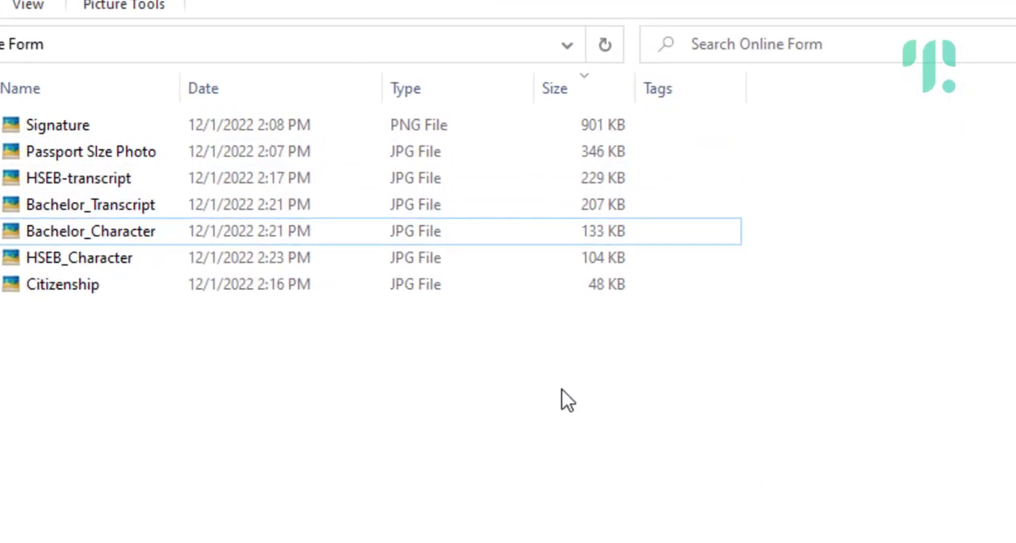
pyautogui.moveTo(567, 389); pyautogui.dragTo(567, 189)
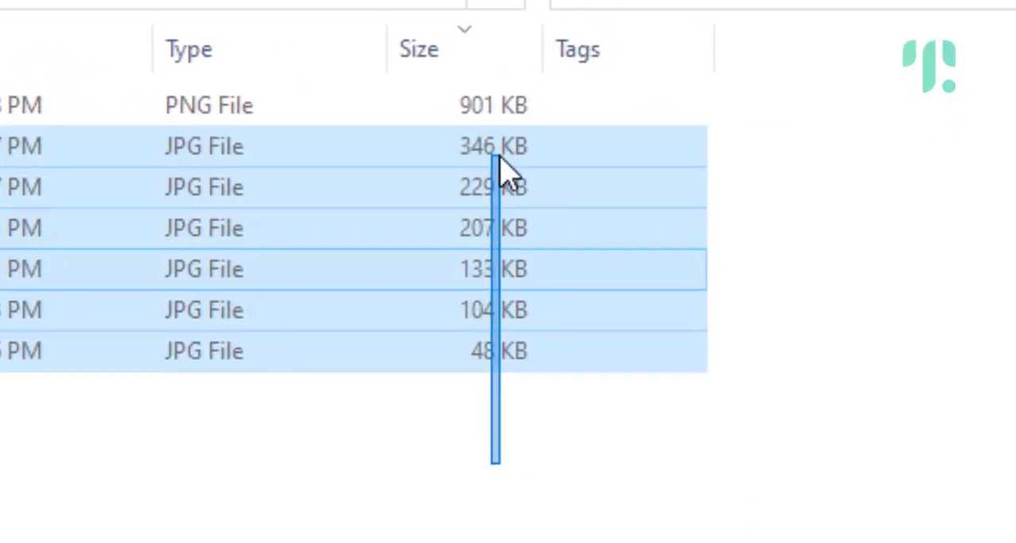
pyautogui.moveTo(490, 210); pyautogui.dragTo(495, 199)
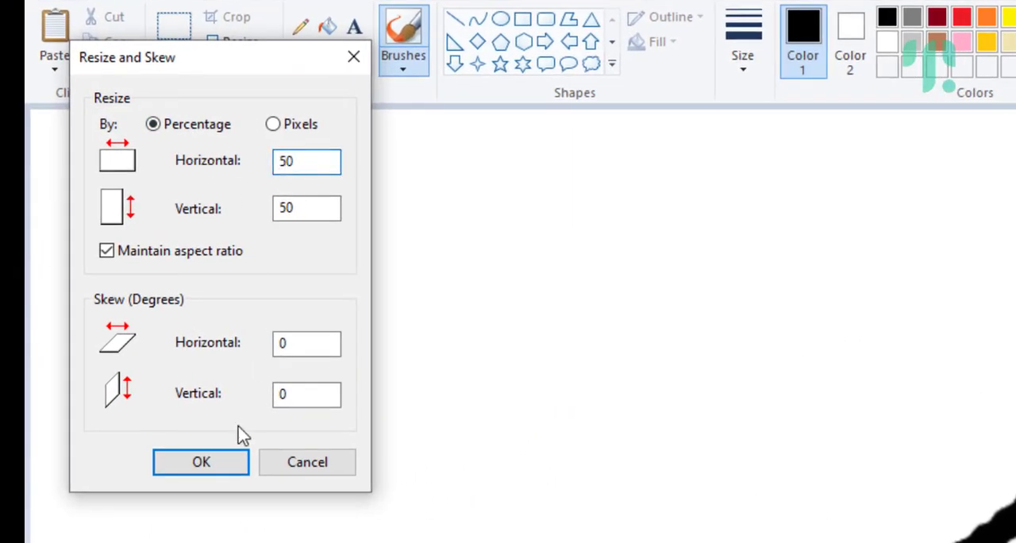
# Step: Resize the Signature image to 50 percent with the aspect ratio maintained, then save and close it
pyautogui.click(244, 460)
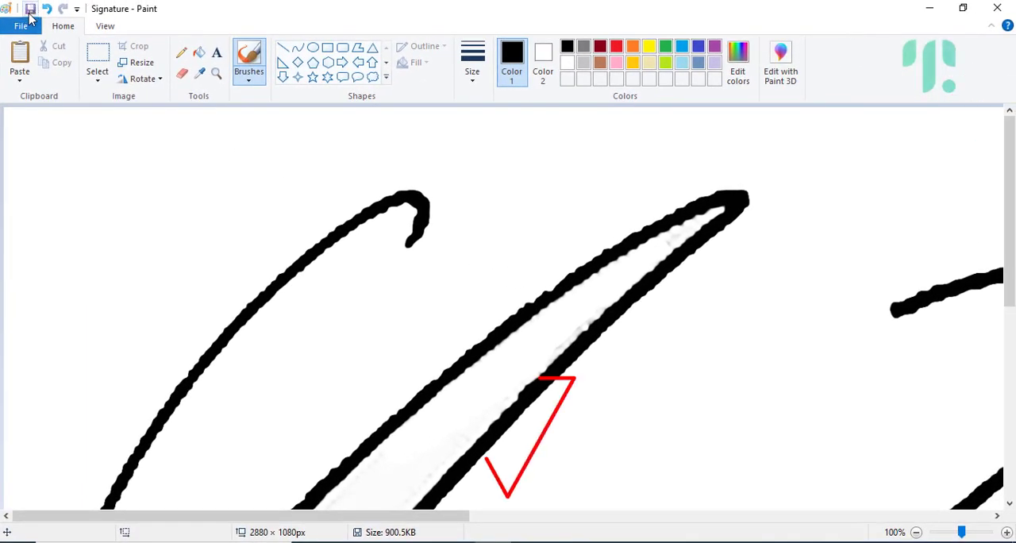
pyautogui.click(998, 9)
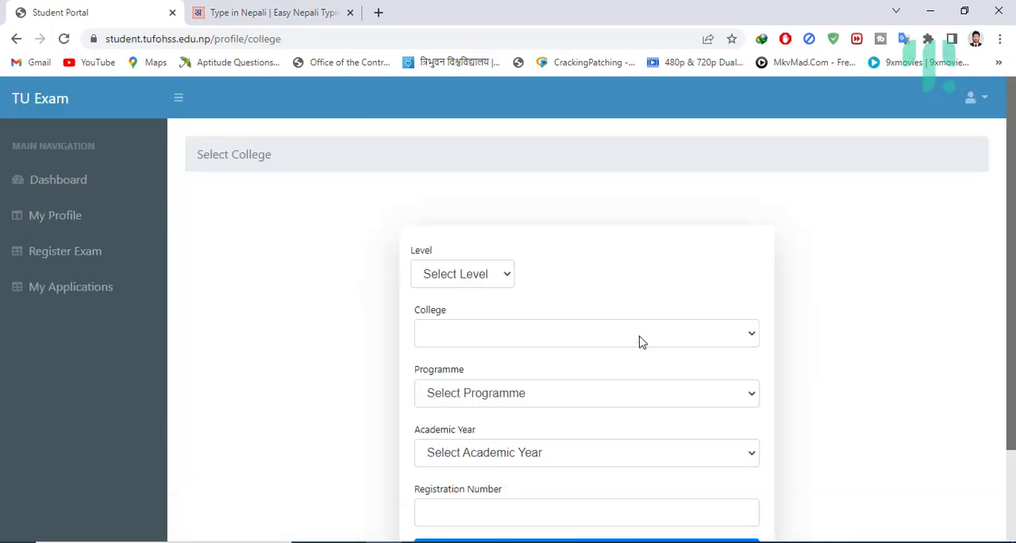
# Step: Fill the college form with Master Level, Pashupati Multiple Campus (Chabahil, Kathmandu) and the Masters of Arts in English programme
pyautogui.scroll(-1, 649, 309)
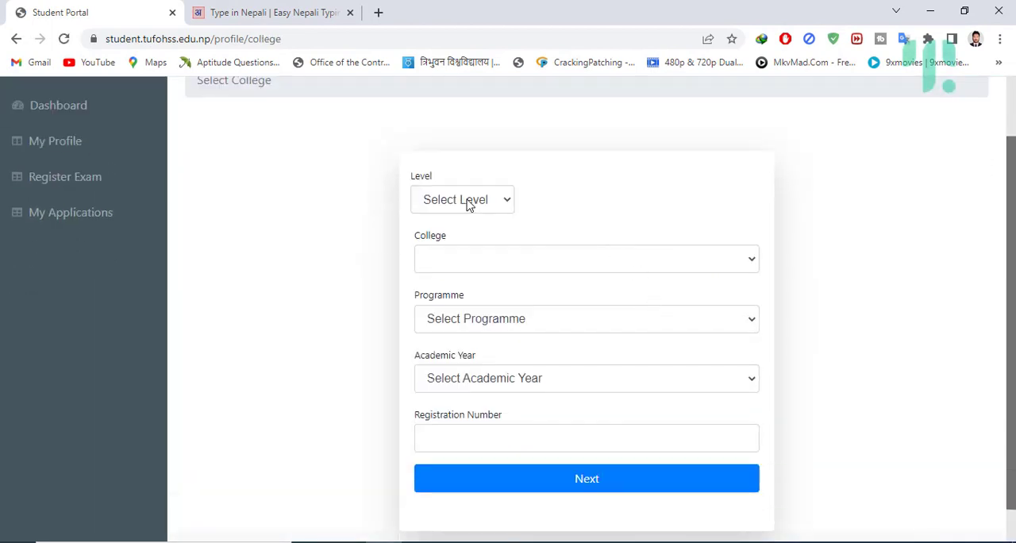
pyautogui.click(447, 239)
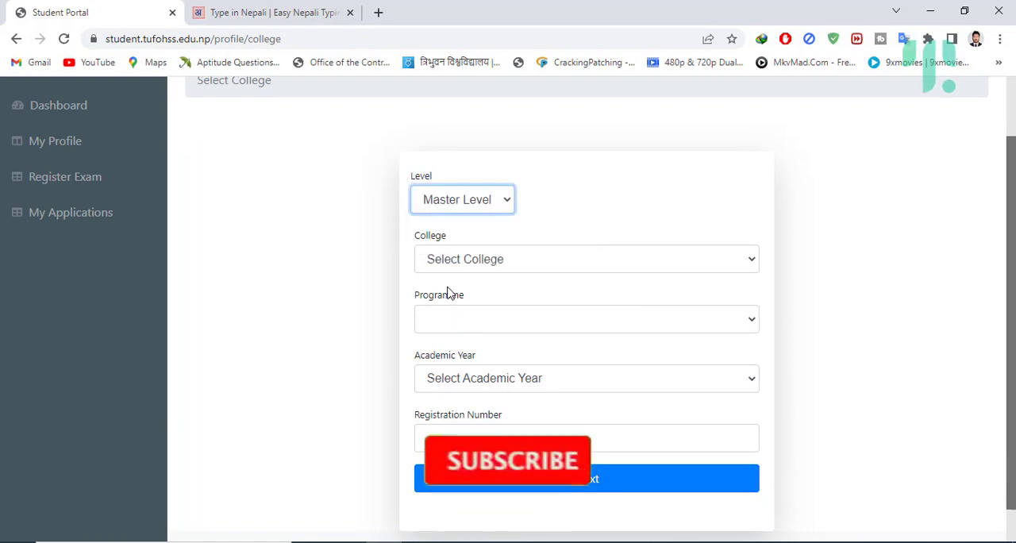
pyautogui.click(476, 259)
pyautogui.scroll(-5, 512, 371)
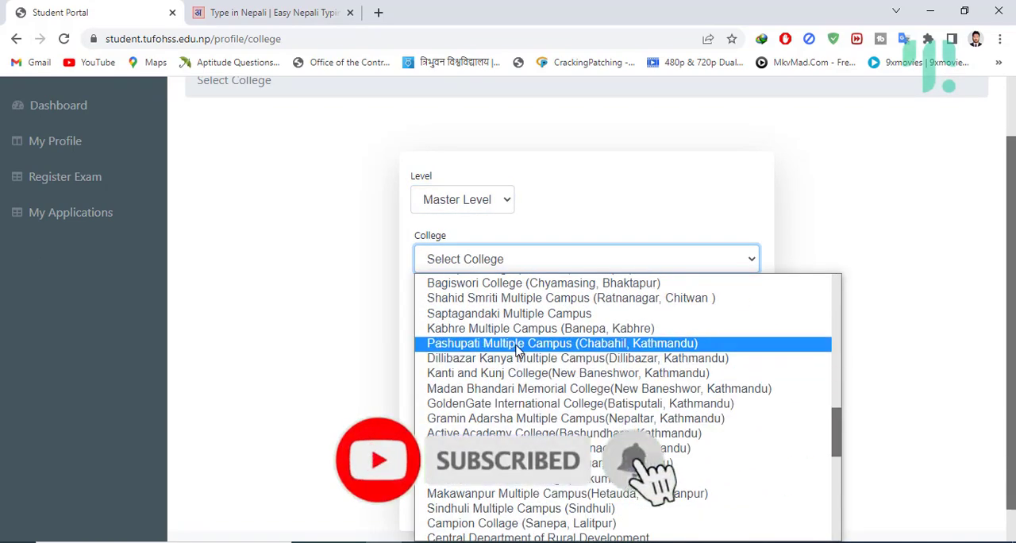
pyautogui.click(515, 345)
pyautogui.click(478, 318)
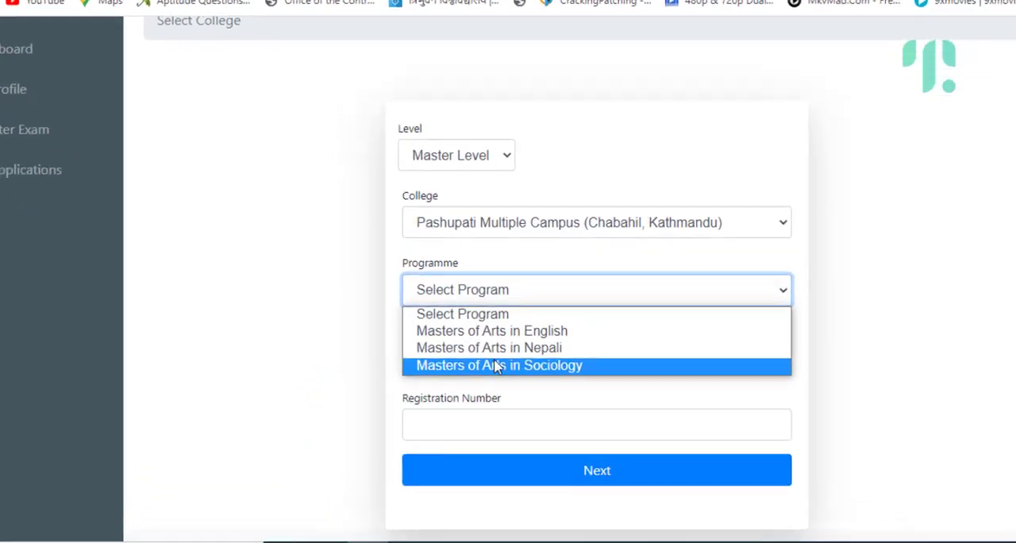
pyautogui.click(496, 355)
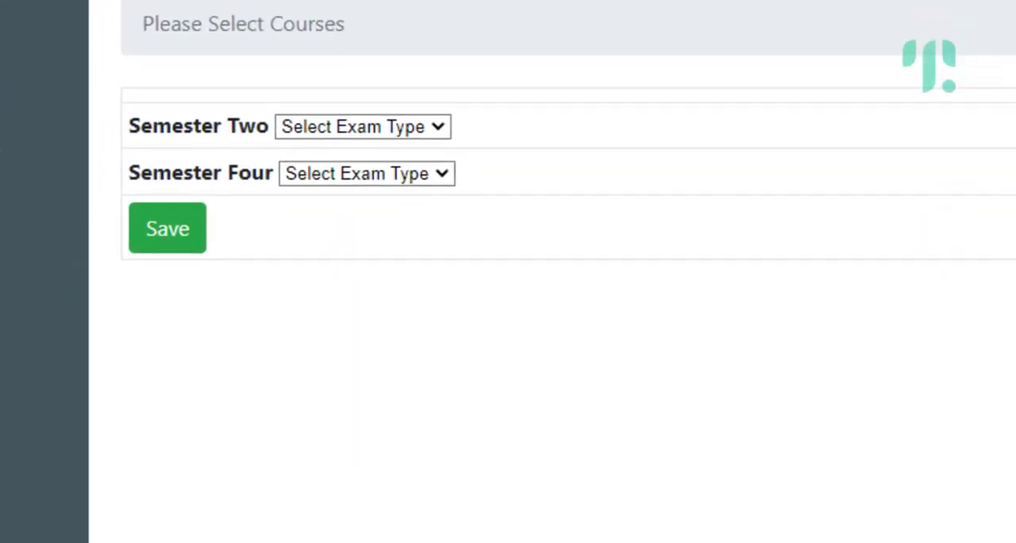
# Step: Set the Semester Two exam type to Regular and look through its course list
pyautogui.click(399, 130)
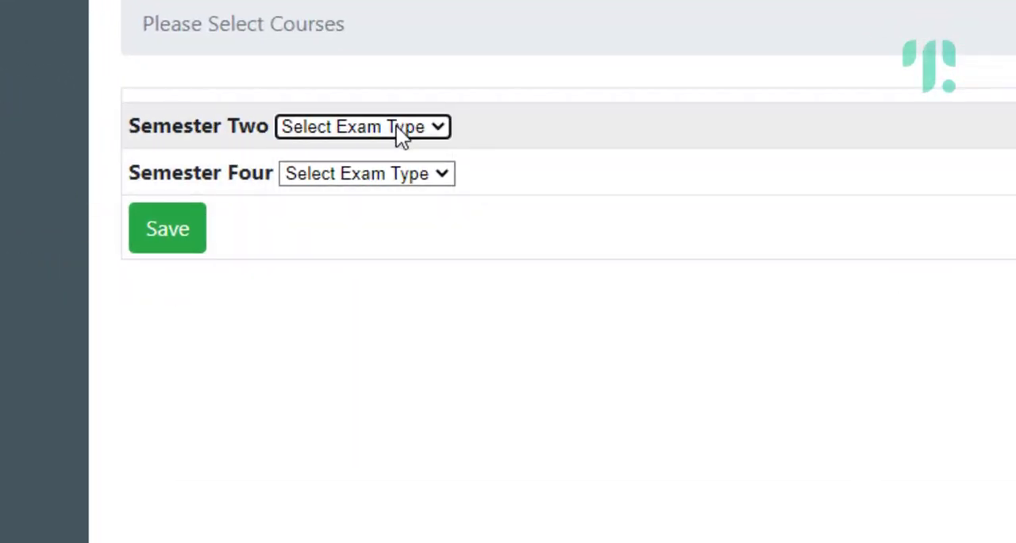
pyautogui.click(338, 179)
pyautogui.scroll(-8, 741, 347)
pyautogui.scroll(2, 741, 347)
pyautogui.scroll(6, 742, 357)
# Step: Set the Semester Two exam type to Back and select the courses ENGL 558 and ENGL 564
pyautogui.click(385, 131)
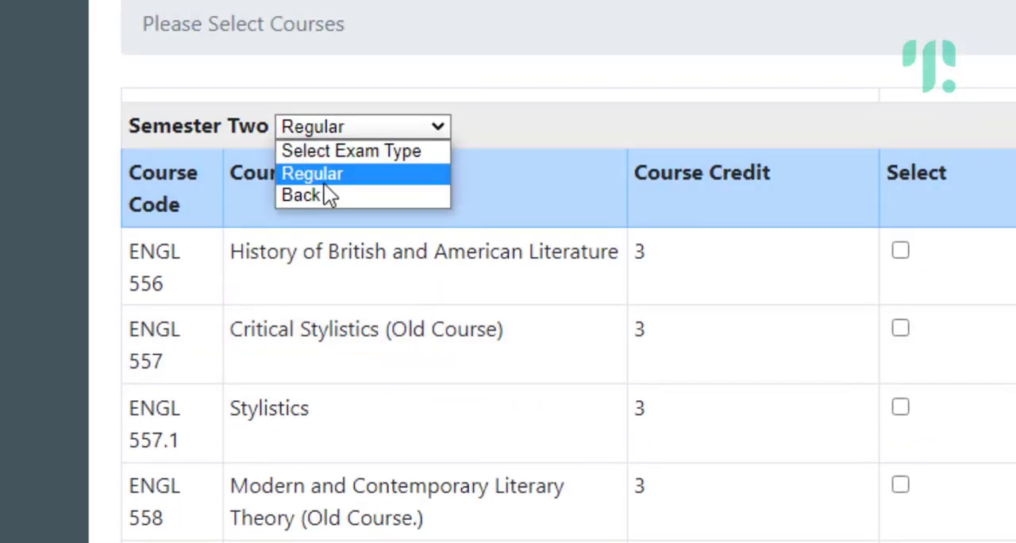
pyautogui.click(326, 194)
pyautogui.scroll(-3, 693, 256)
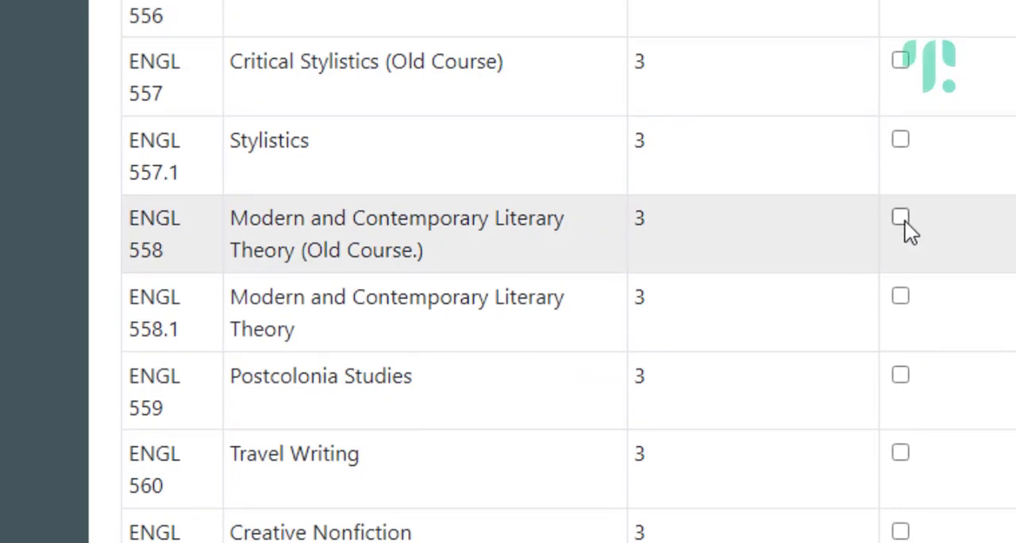
pyautogui.click(901, 218)
pyautogui.scroll(-5, 905, 300)
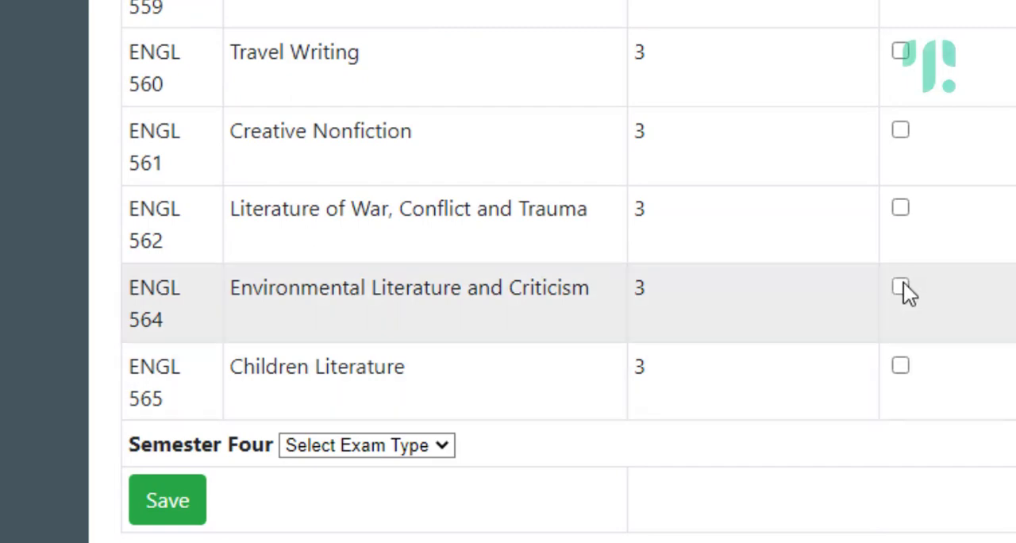
pyautogui.click(902, 288)
# Step: Set the Semester Four exam type to Regular and select Tragedy: Poetics, Performances and Play and Thesis Writing
pyautogui.click(332, 456)
pyautogui.click(334, 490)
pyautogui.scroll(-8, 796, 386)
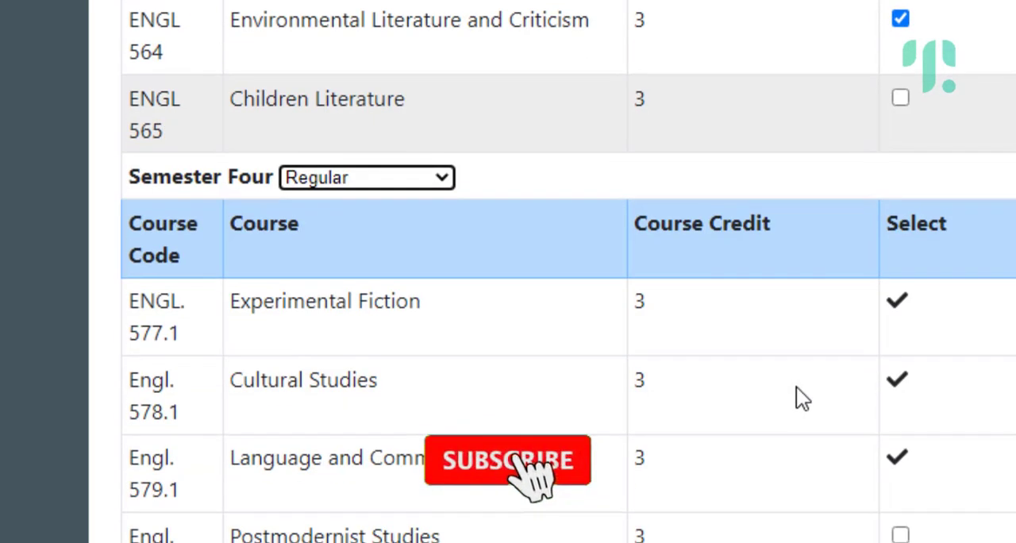
pyautogui.scroll(-2, 796, 386)
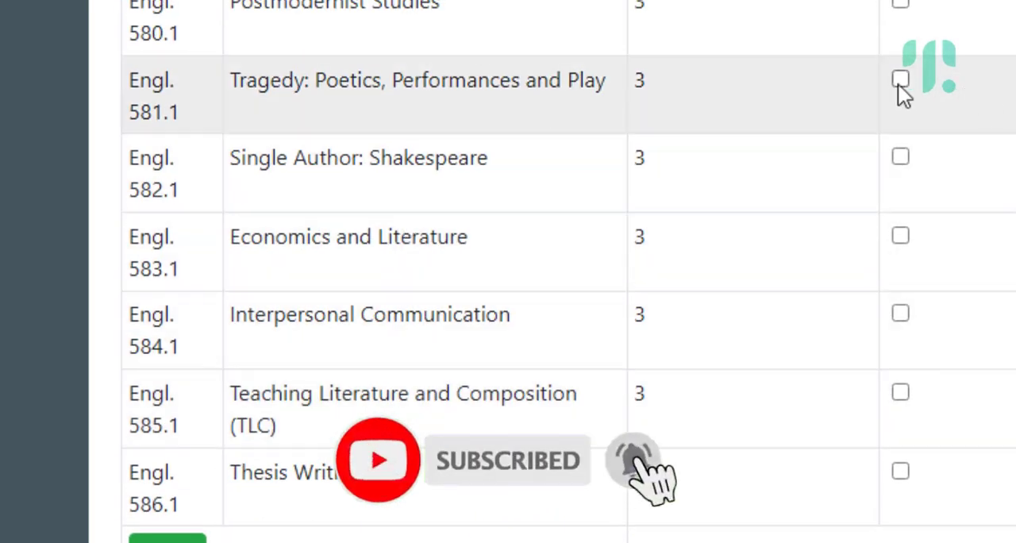
pyautogui.click(900, 80)
pyautogui.click(900, 471)
# Step: Review the selected courses of both semesters and save the course selection
pyautogui.scroll(4, 631, 262)
pyautogui.scroll(16, 631, 261)
pyautogui.scroll(-15, 631, 262)
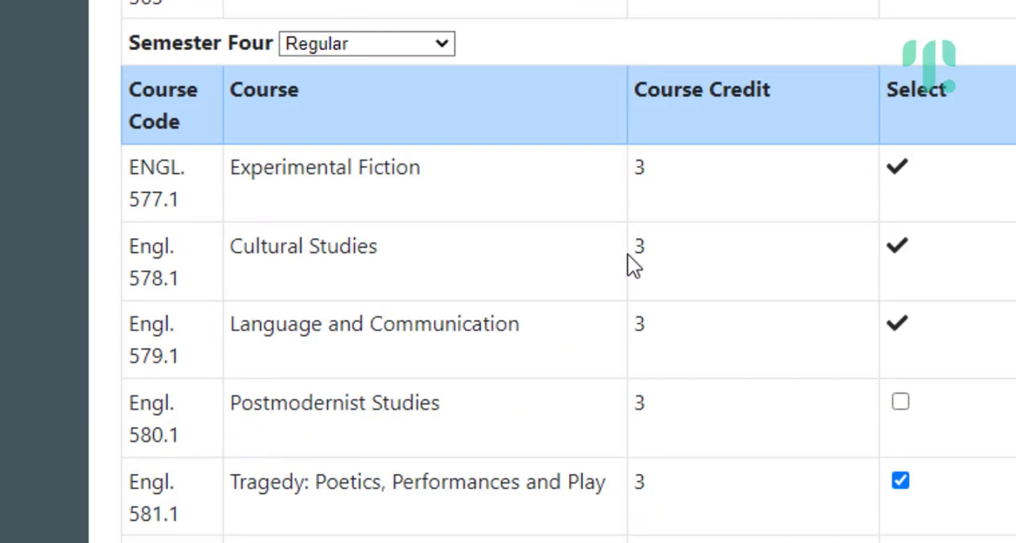
pyautogui.scroll(-6, 627, 255)
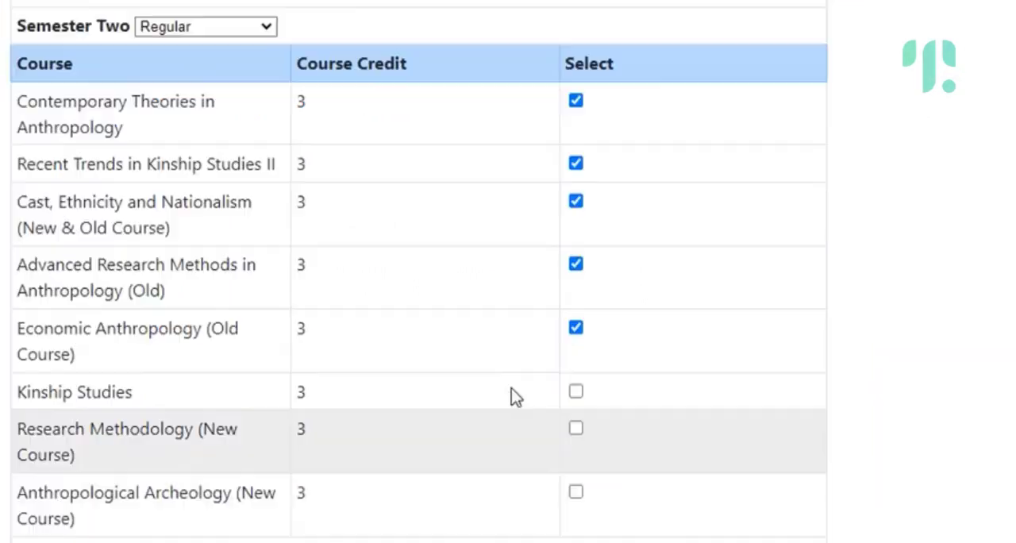
pyautogui.scroll(-2, 515, 397)
pyautogui.click(39, 517)
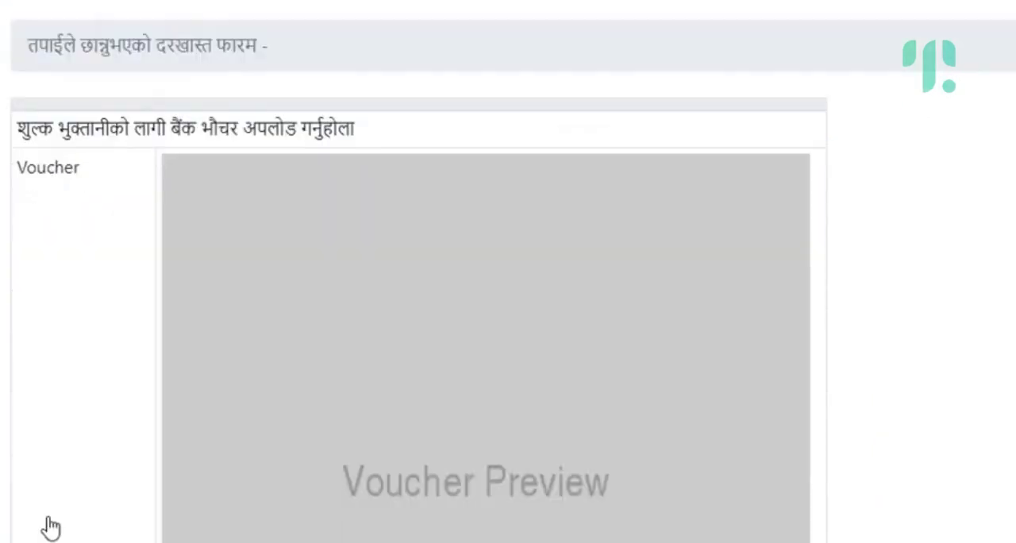
# Step: Browse the image files and pick one for the bank payment voucher upload
pyautogui.scroll(-3, 524, 293)
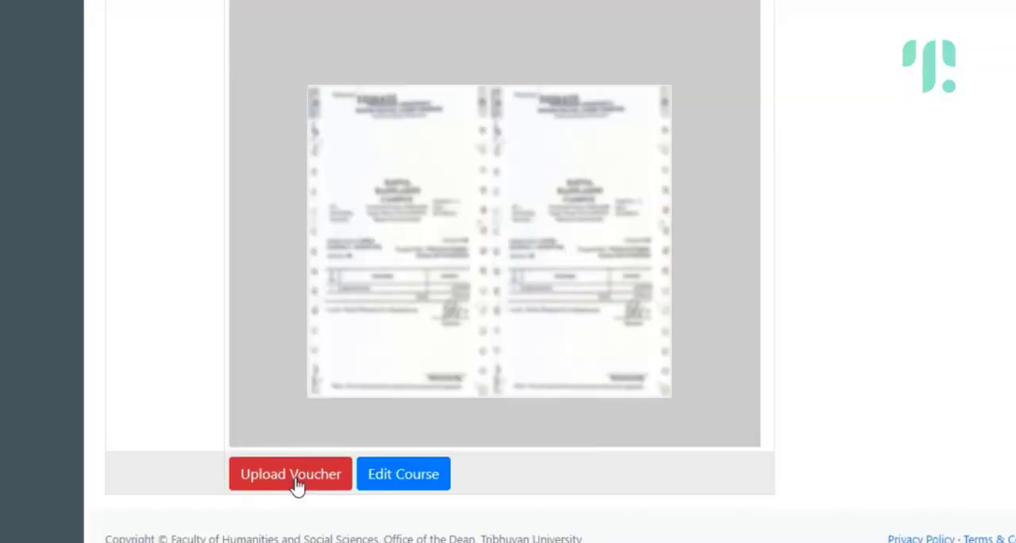
pyautogui.click(295, 506)
pyautogui.scroll(-10, 794, 306)
pyautogui.click(91, 238)
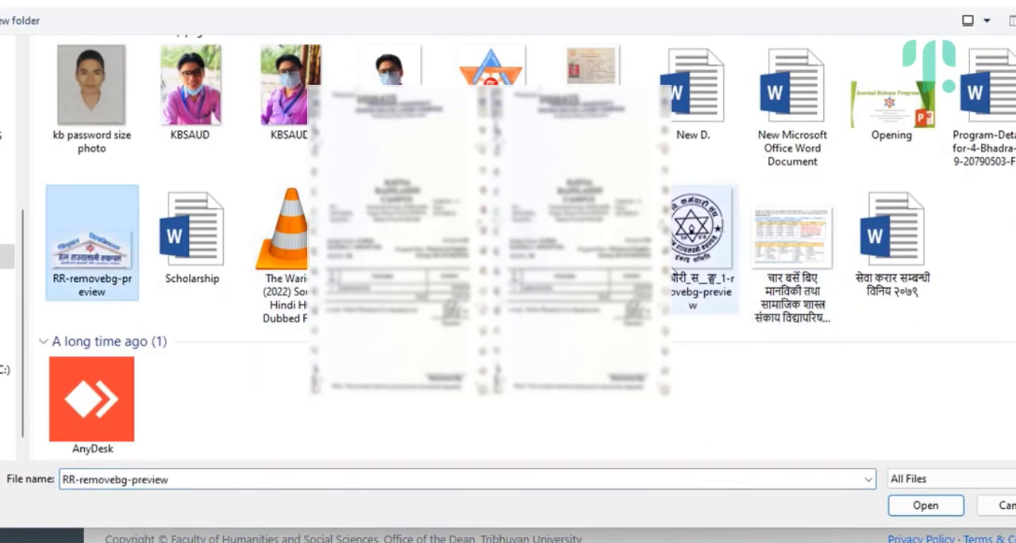
pyautogui.scroll(10, 476, 238)
pyautogui.click(492, 111)
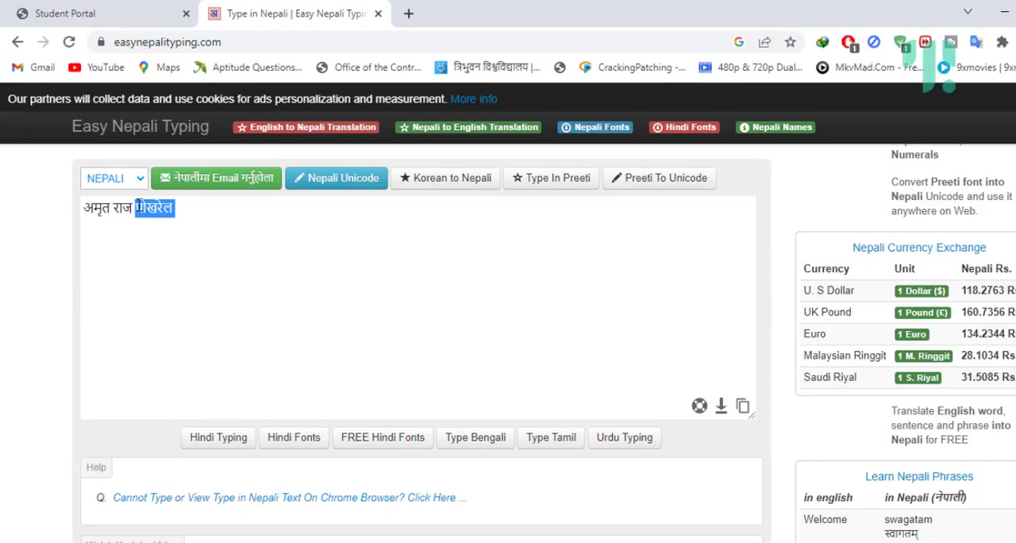
# Step: Transfer the Devanagari last name from Easy Nepali Typing into the Student Portal profile and move on to the father's name
pyautogui.click(99, 8)
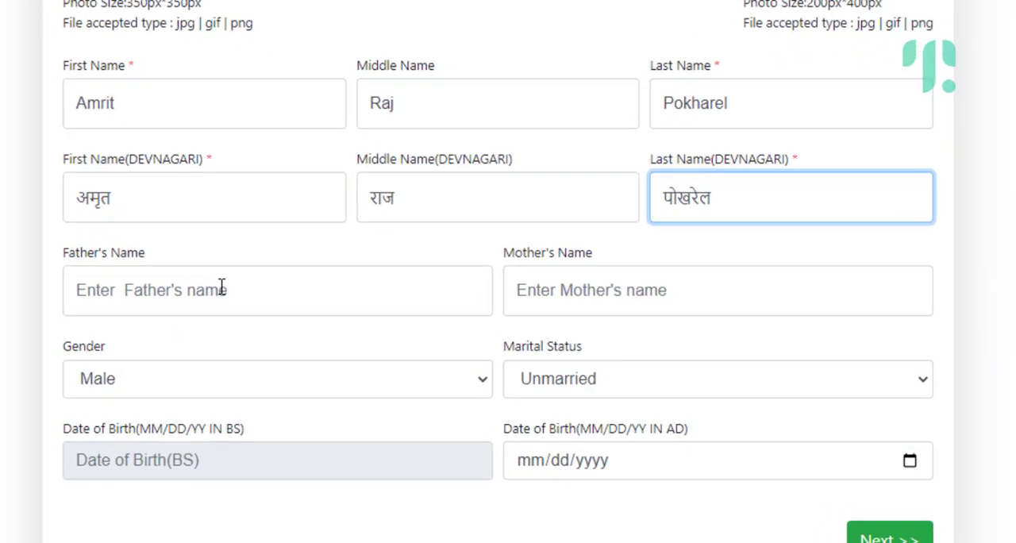
pyautogui.click(415, 369)
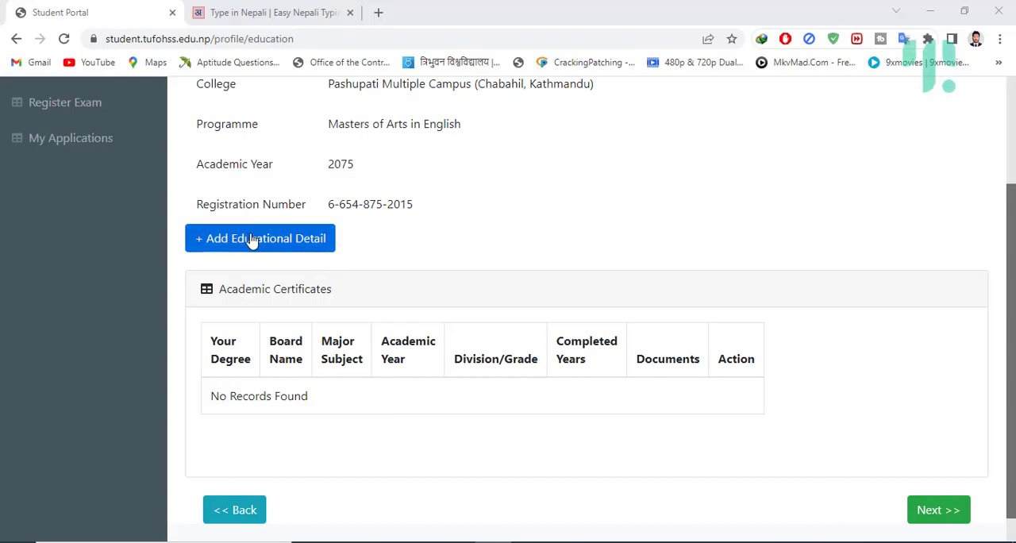
# Step: Add an educational detail record for the +2/PCL degree and save it
pyautogui.click(252, 242)
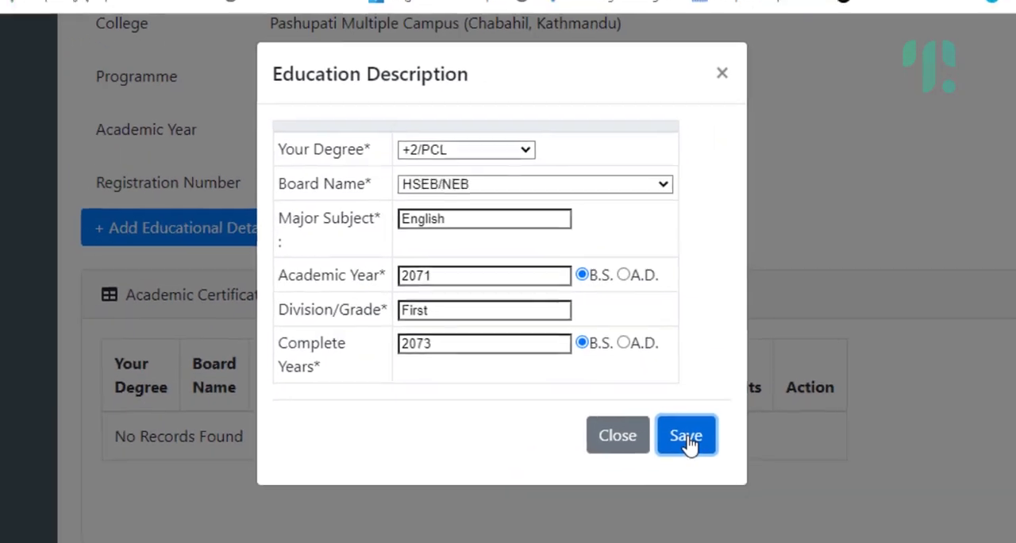
pyautogui.click(738, 486)
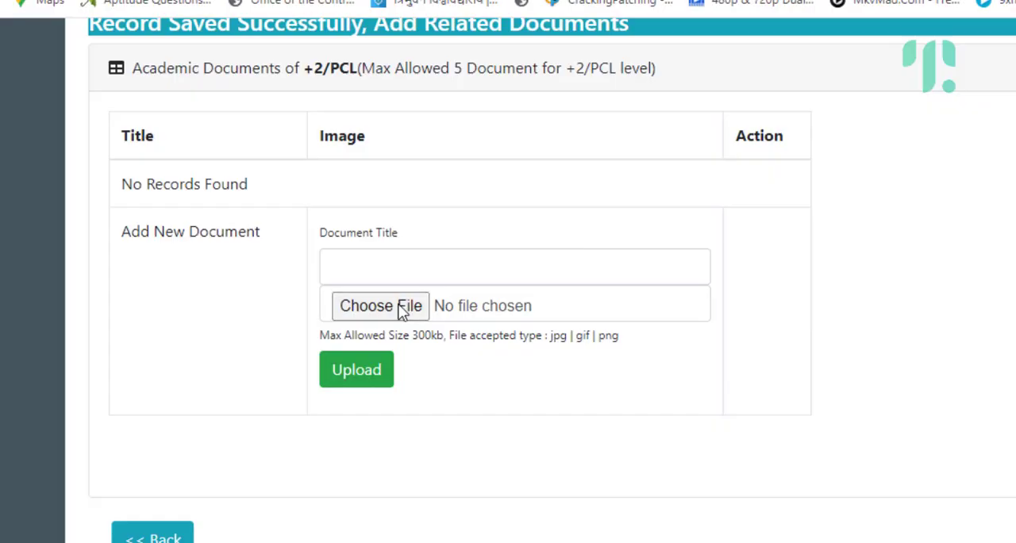
# Step: Upload HSEB-transcript.jpg as a +2/PCL academic document titled HSEB Transcript
pyautogui.click(401, 312)
pyautogui.scroll(-2, 132, 179)
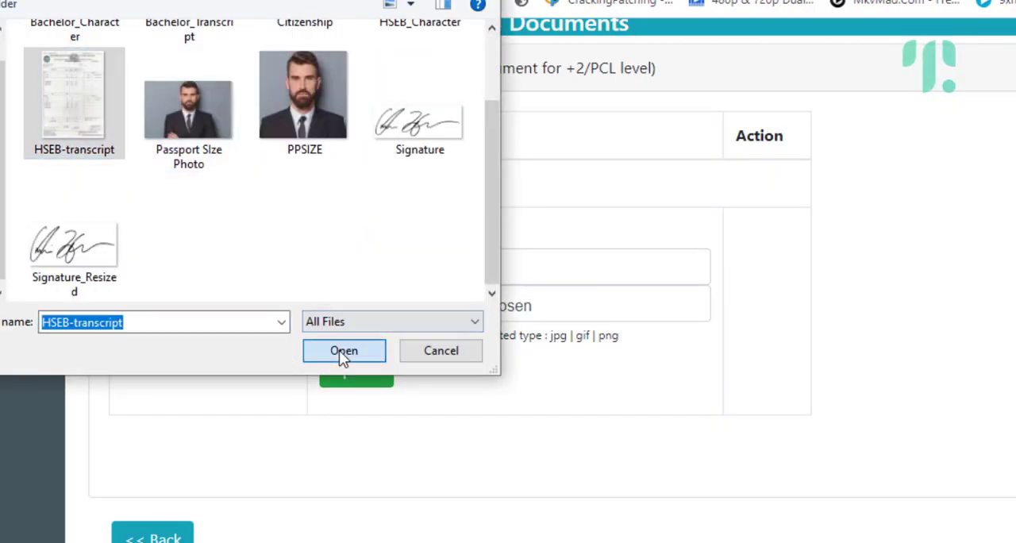
pyautogui.click(344, 351)
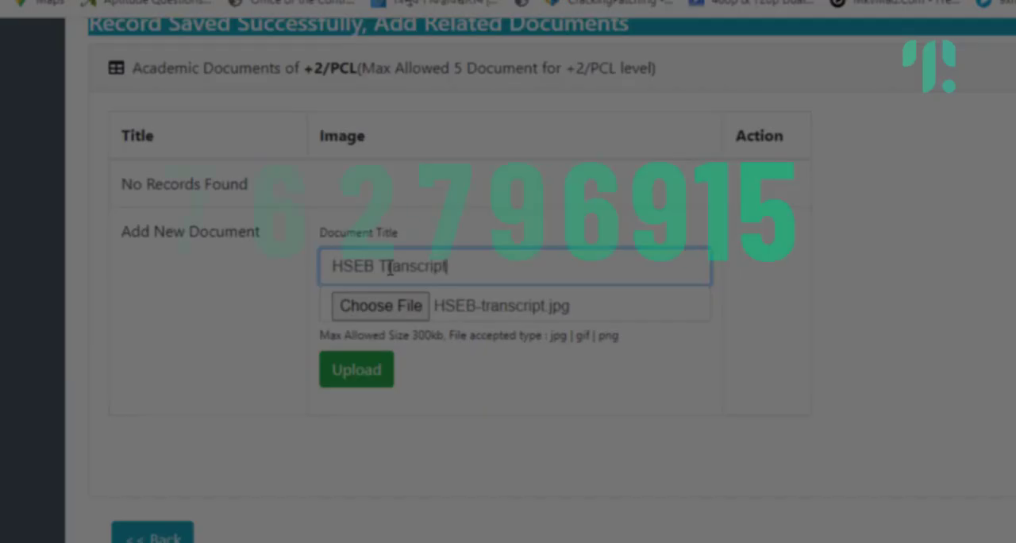
pyautogui.click(356, 369)
# Step: Attach the HSEB_Character file as another +2/PCL document and open its document title for entry
pyautogui.scroll(-6, 374, 386)
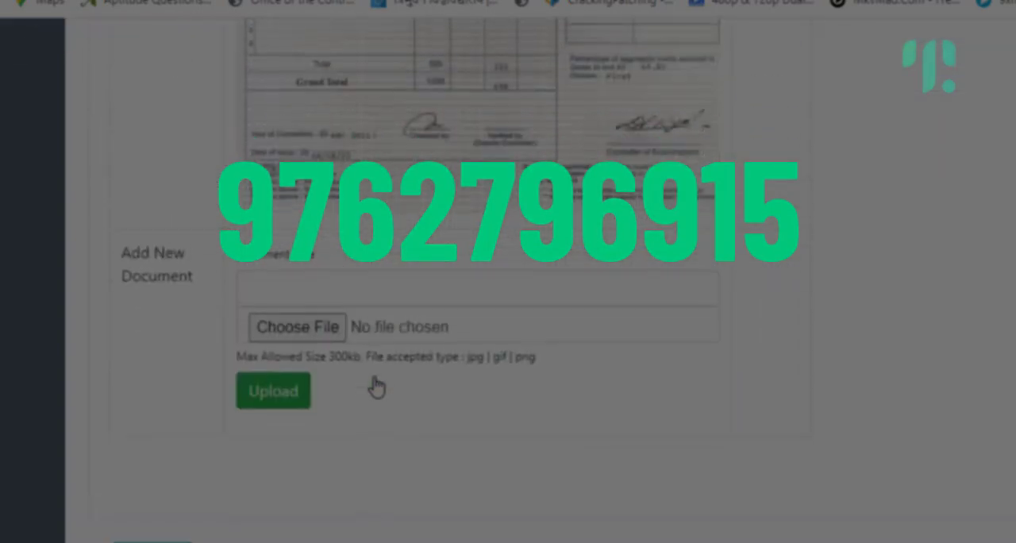
pyautogui.click(306, 306)
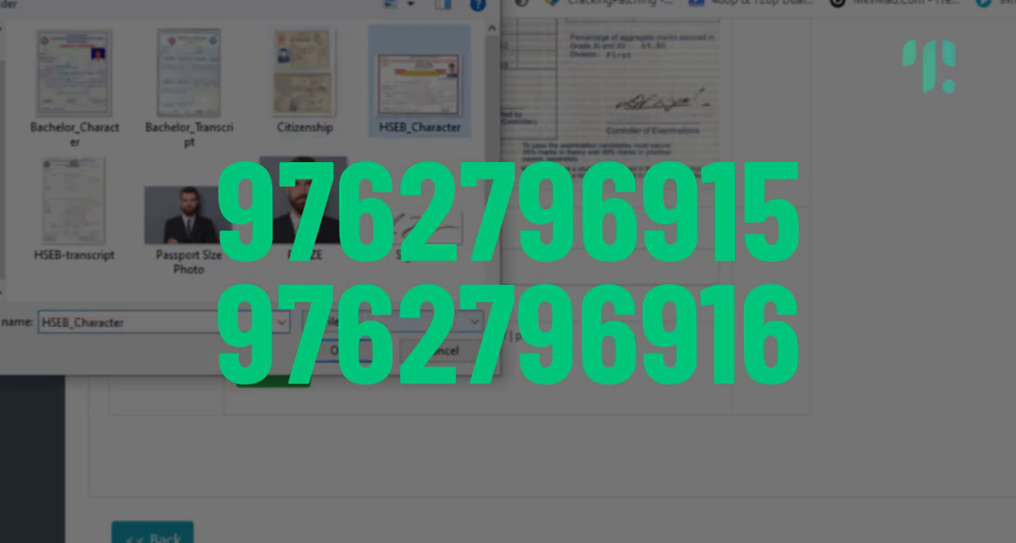
pyautogui.click(344, 351)
pyautogui.click(346, 272)
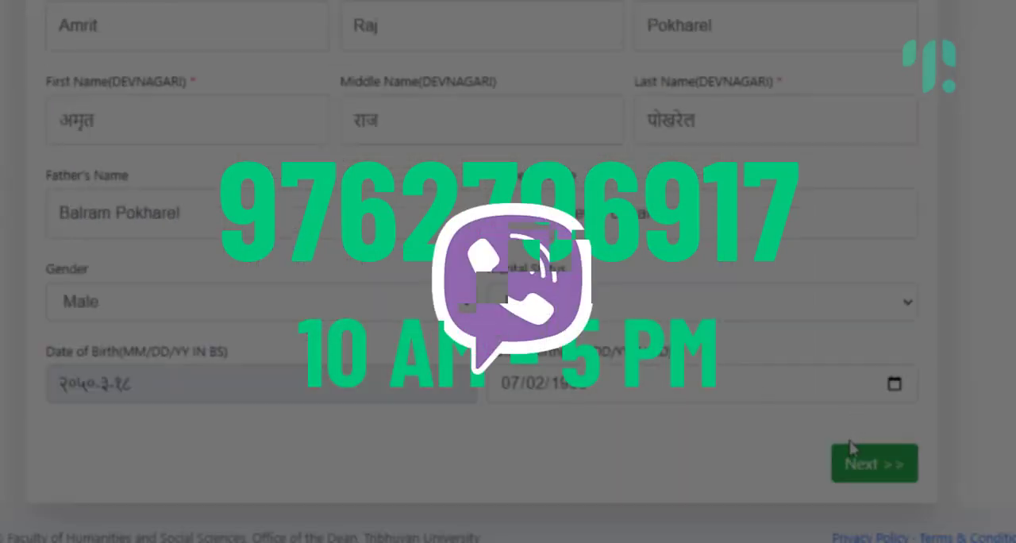
# Step: Submit the completed personal details and continue to the next part of the profile
pyautogui.click(861, 459)
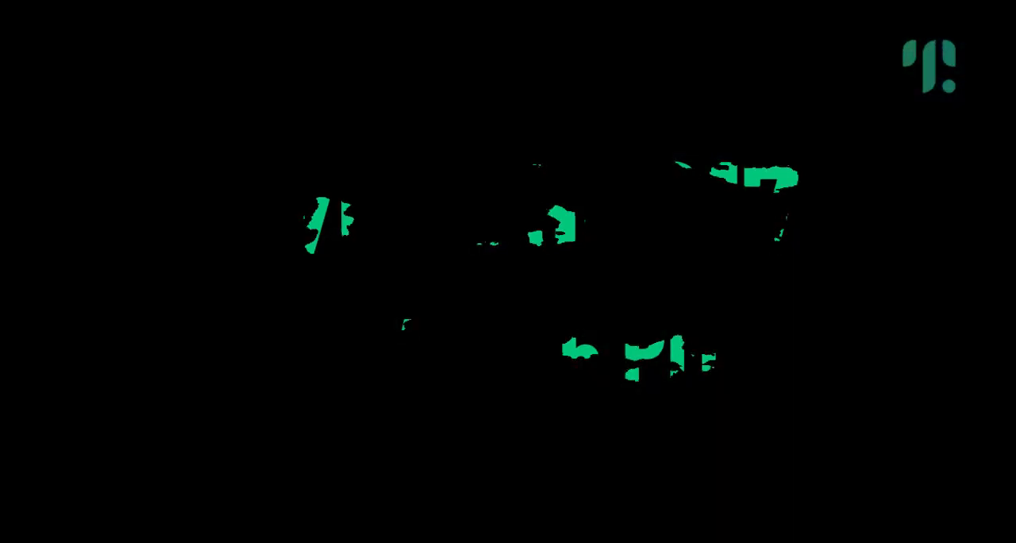